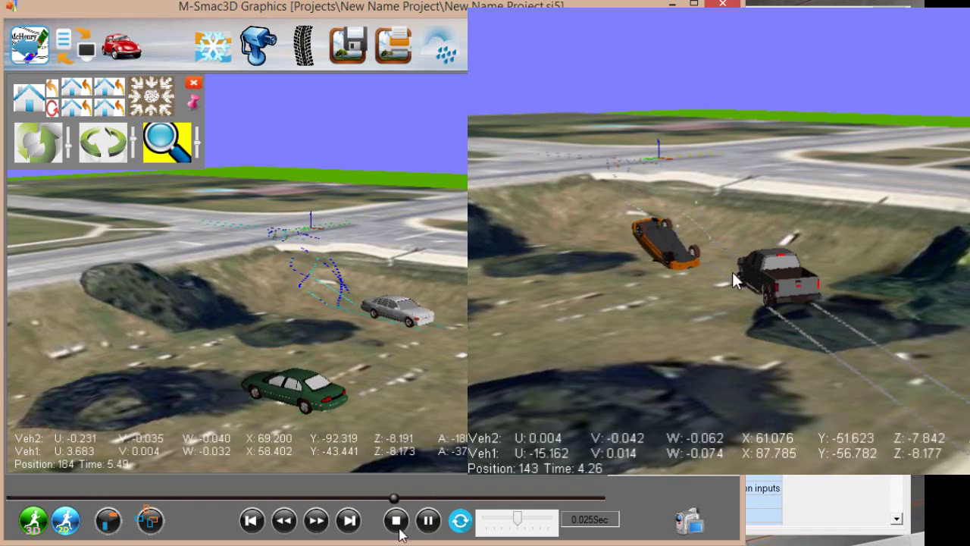
# - Close the M-Smac3D Graphics playback window to show My_First_Project.si5's cards in M-Edit3D
pyautogui.click(396, 520)
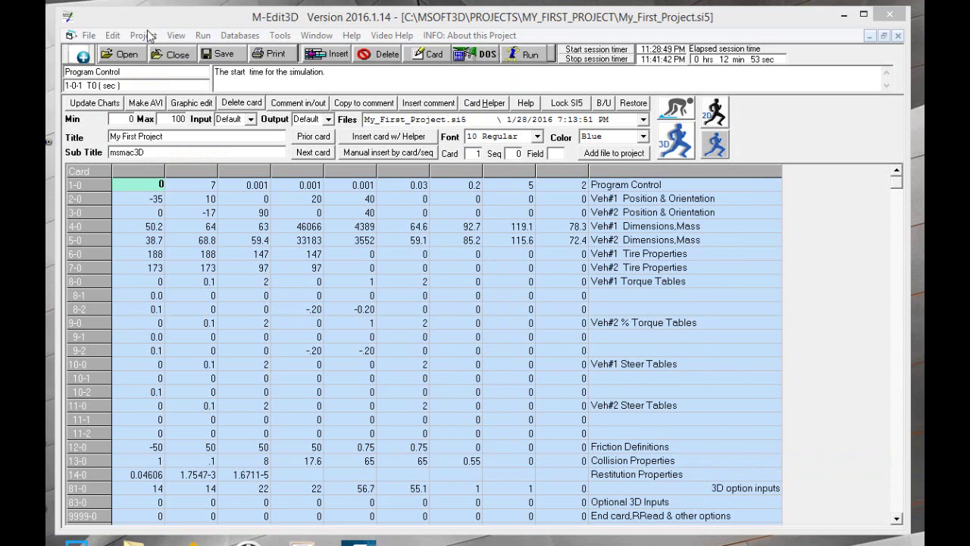
# - Clone My_First_Project with its input files under the name 'New Name Project'
pyautogui.click(143, 36)
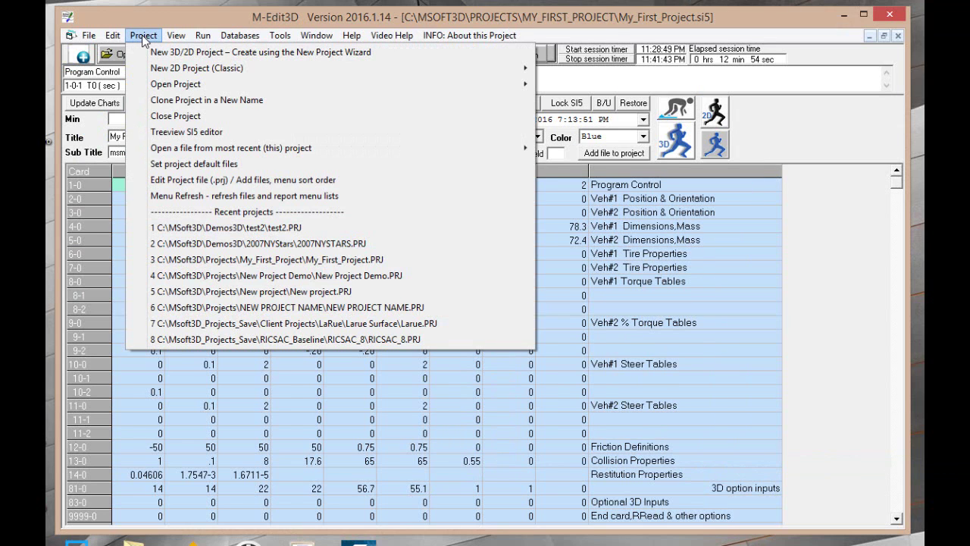
pyautogui.click(173, 100)
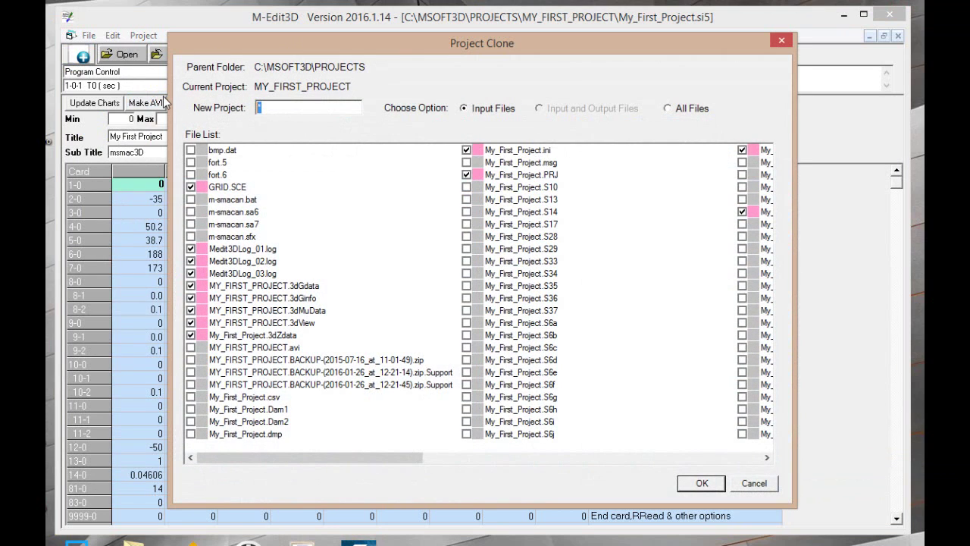
pyautogui.write('New Name Project')
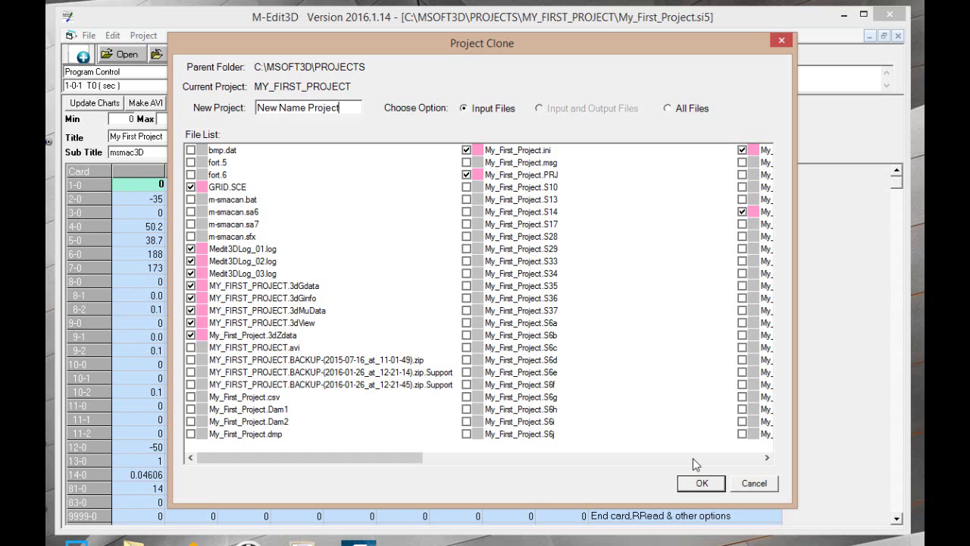
pyautogui.click(700, 482)
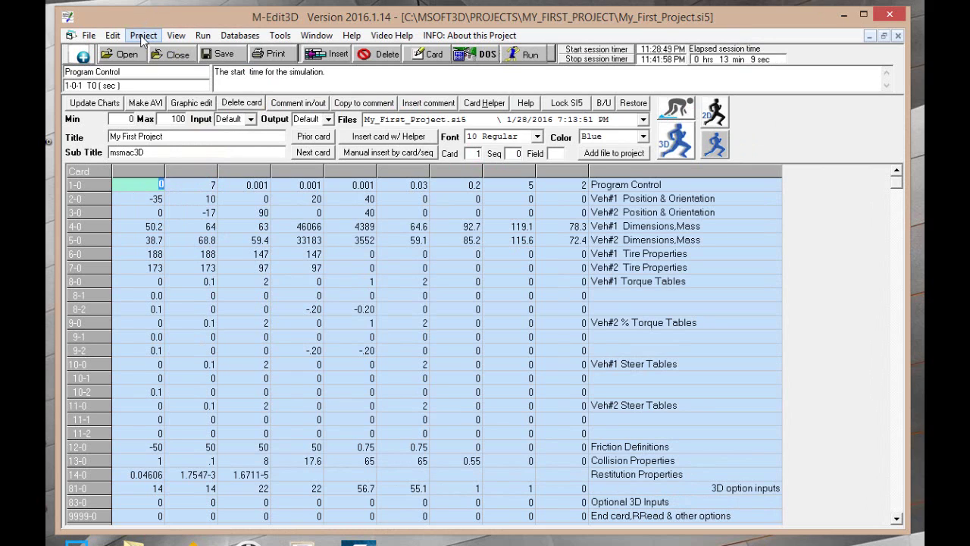
# - Open New Name Project.PRJ from the New Name Project folder and run its 3D graphics simulation
pyautogui.click(142, 35)
pyautogui.moveTo(160, 87)
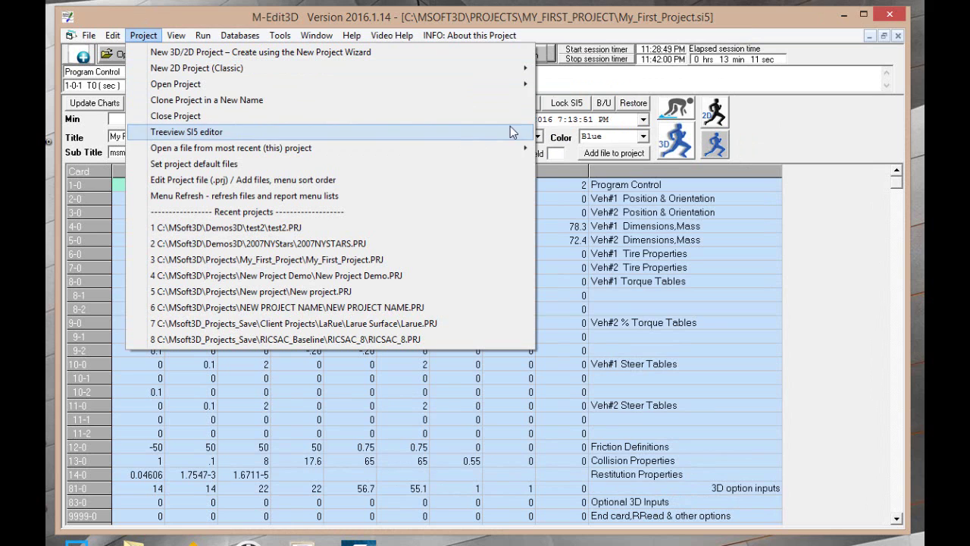
pyautogui.click(579, 85)
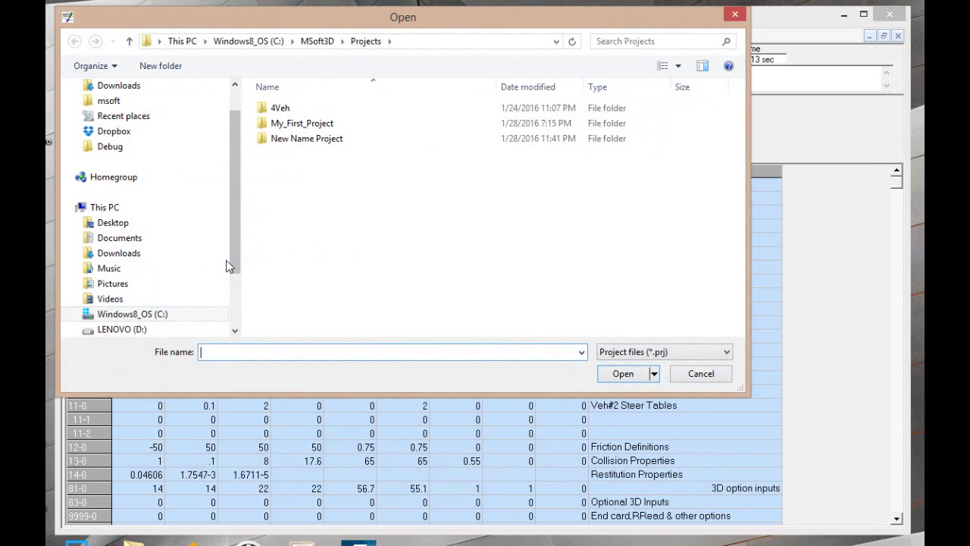
pyautogui.click(299, 143)
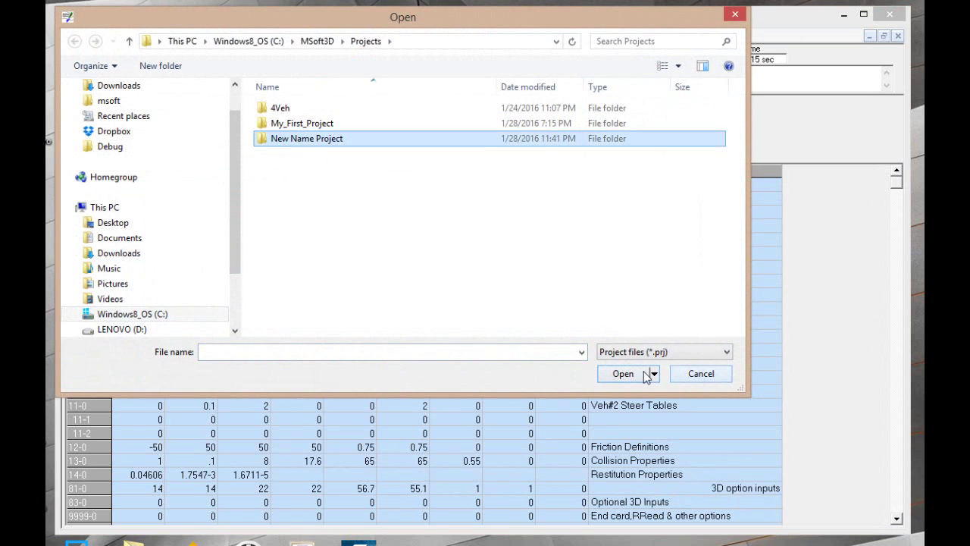
pyautogui.click(625, 374)
pyautogui.click(288, 111)
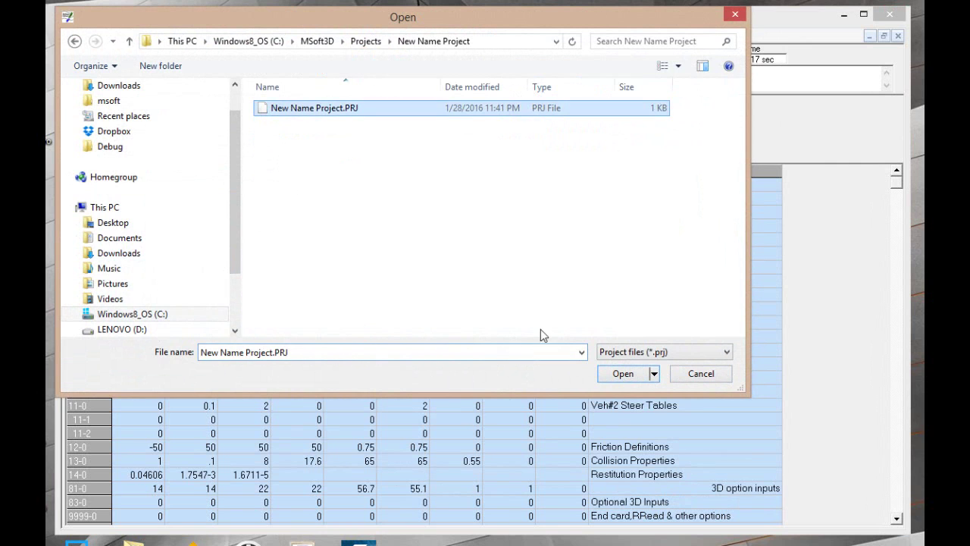
pyautogui.click(625, 379)
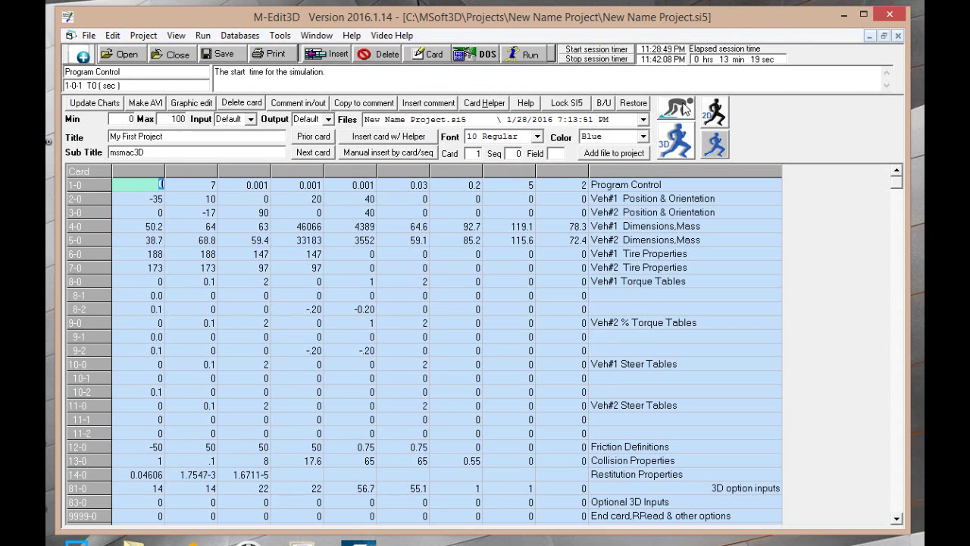
pyautogui.click(677, 140)
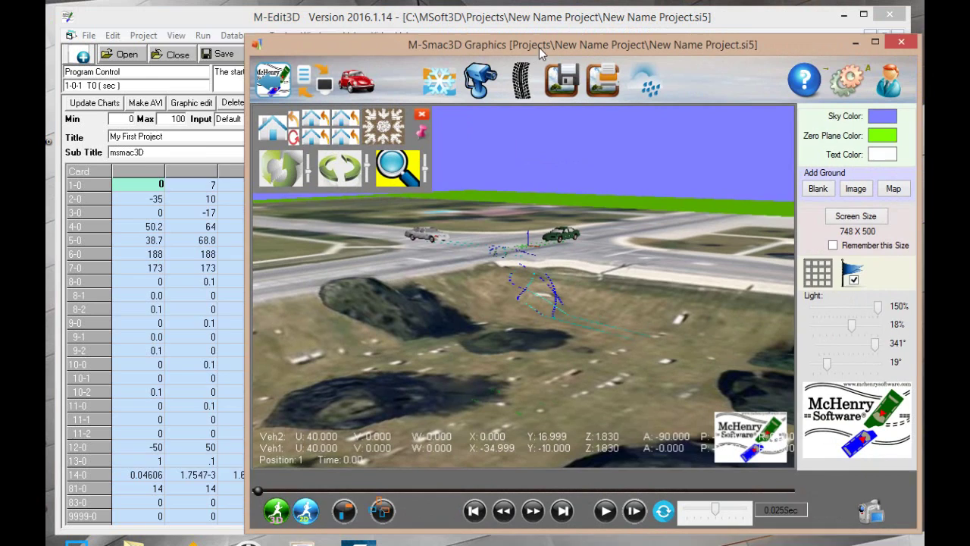
# - Play the cloned collision, stop it at 6.24 s, and rewind the timeline to 0.00
pyautogui.moveTo(539, 47); pyautogui.dragTo(445, 39)
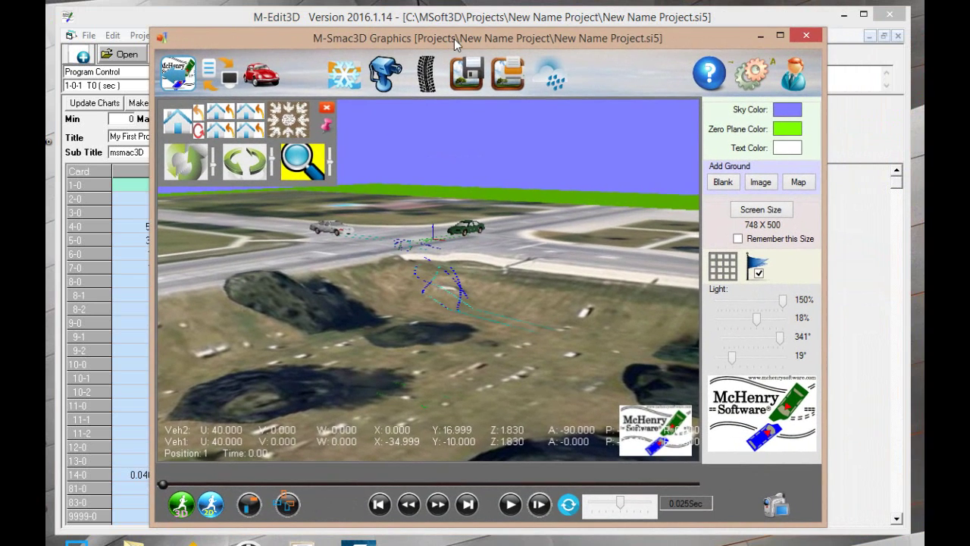
pyautogui.click(504, 509)
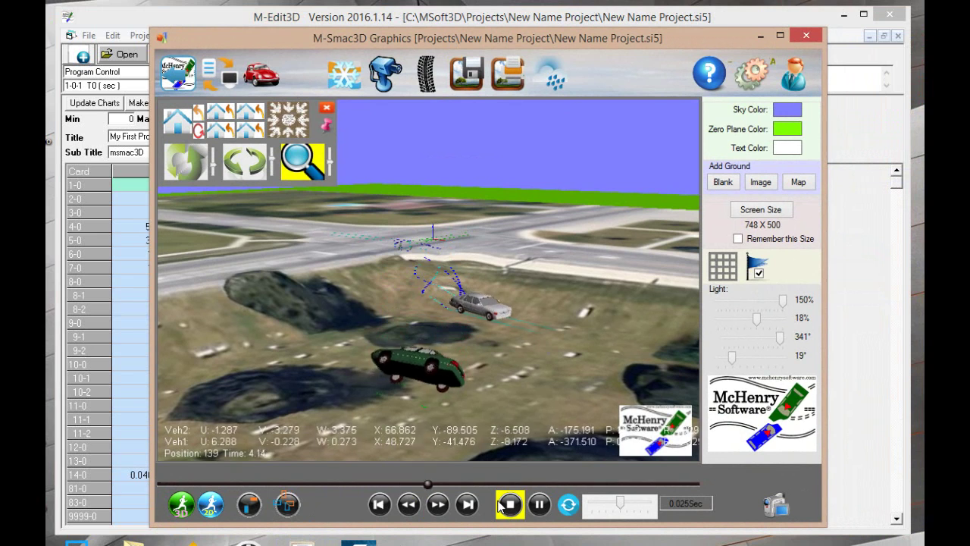
pyautogui.click(539, 504)
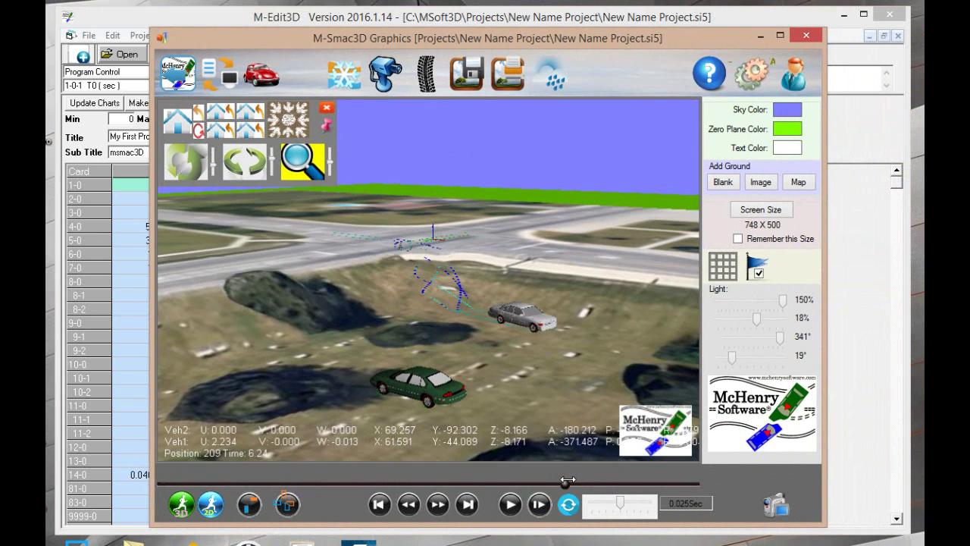
pyautogui.moveTo(565, 484); pyautogui.dragTo(163, 483)
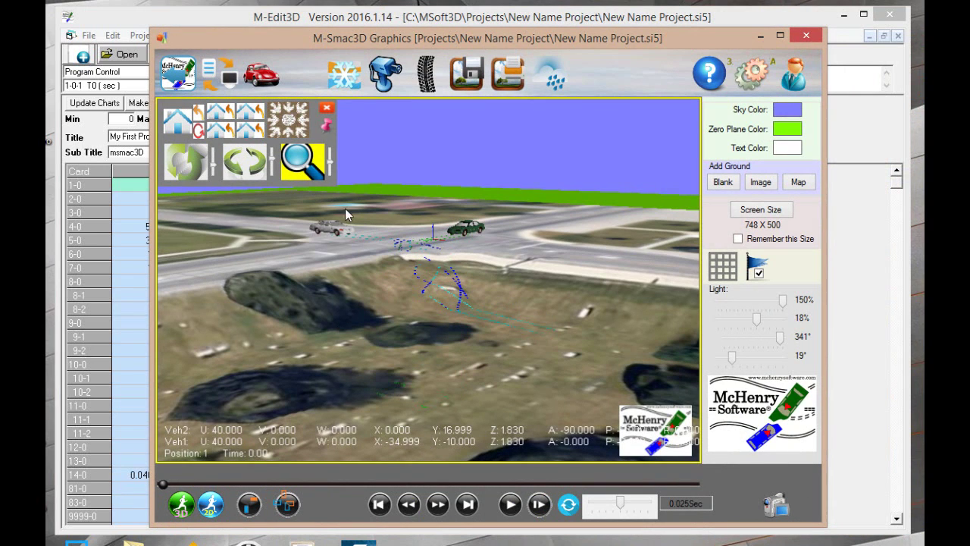
# - Inspect the properties of vehicle 1 (white car) and vehicle 2 (green car)
pyautogui.click(326, 231)
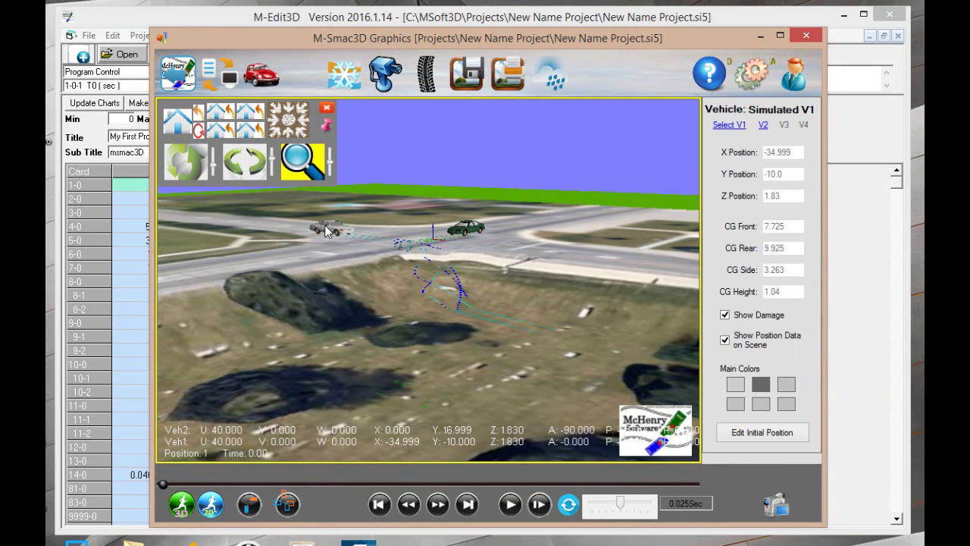
pyautogui.click(472, 230)
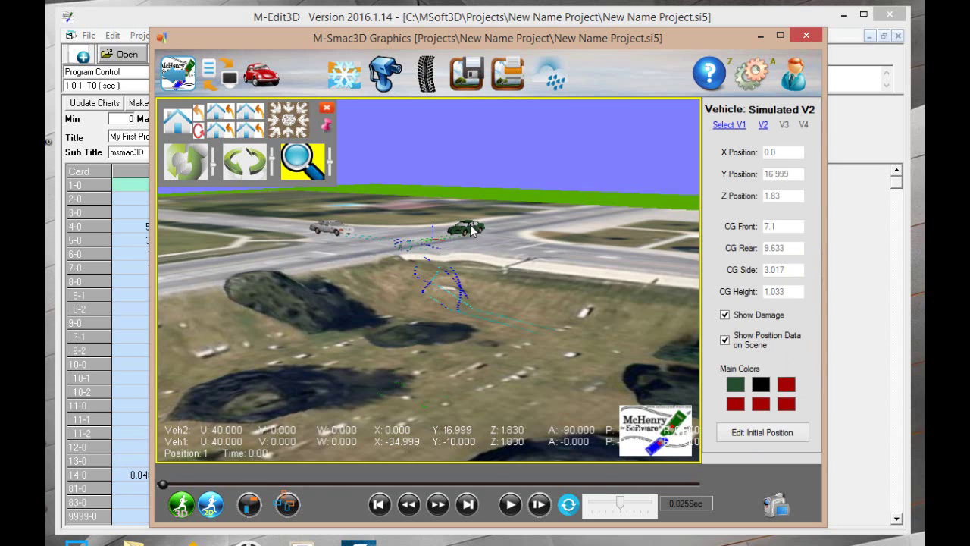
pyautogui.click(327, 221)
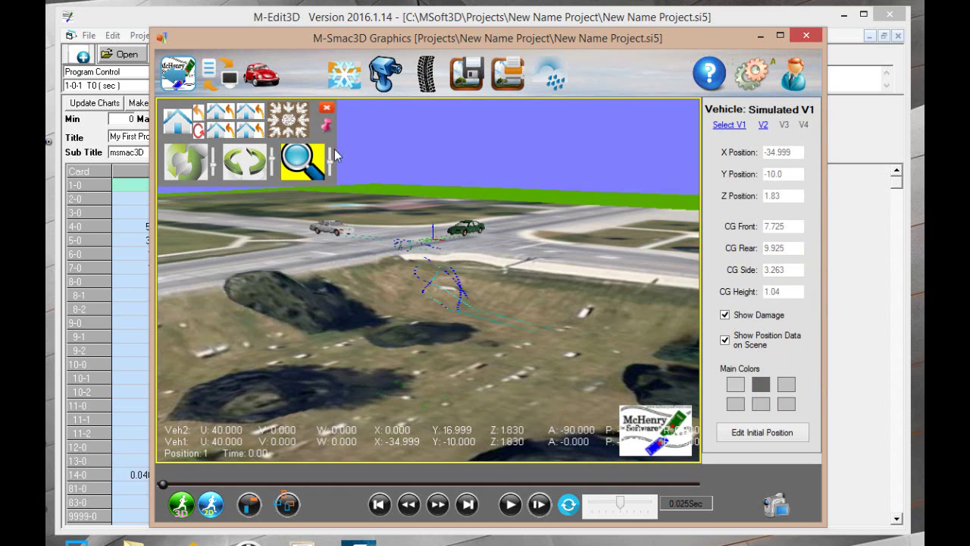
# - Load the Ford F-150 P/U Super Cab 6.5-ft Box 4X4 specs from the database into vehicle 1
pyautogui.click(262, 76)
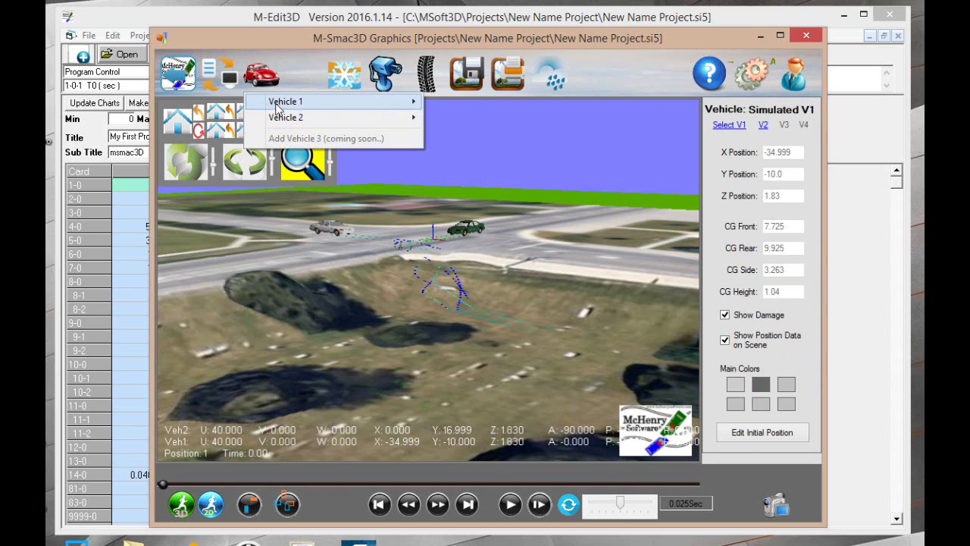
pyautogui.moveTo(273, 103)
pyautogui.click(464, 118)
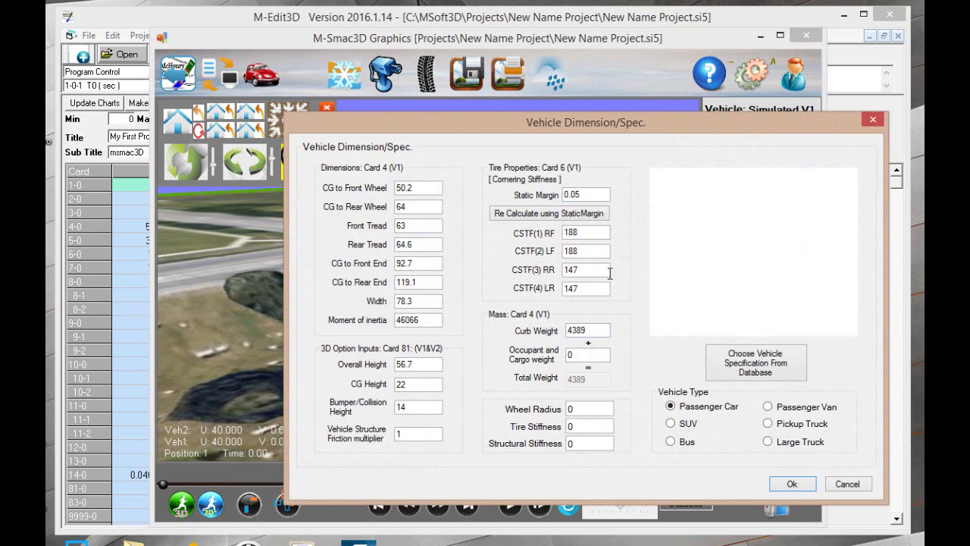
pyautogui.click(739, 366)
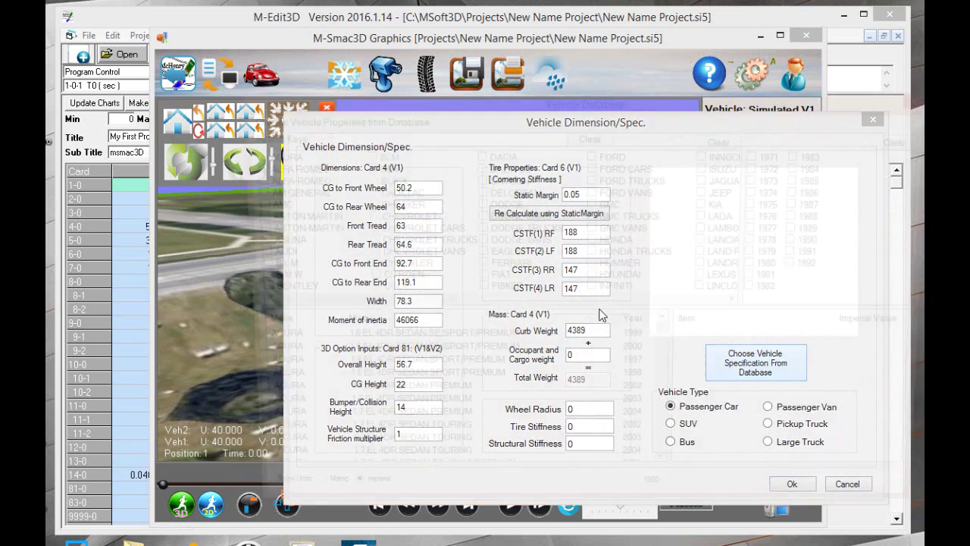
pyautogui.click(327, 135)
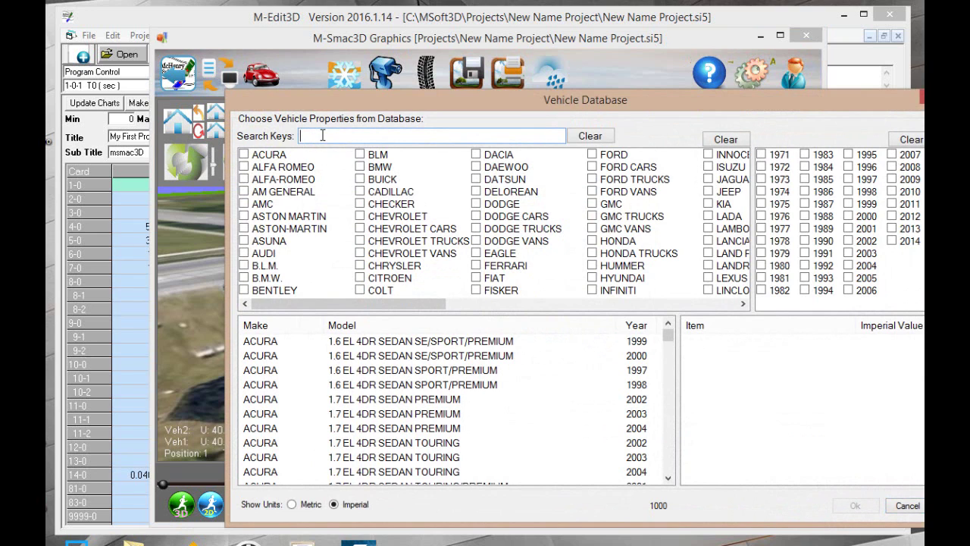
pyautogui.write('150')
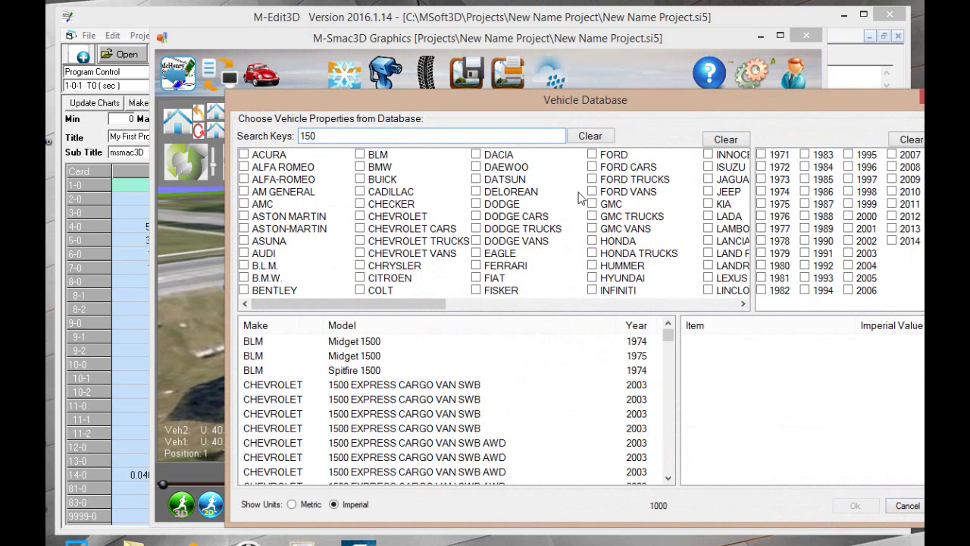
pyautogui.click(593, 179)
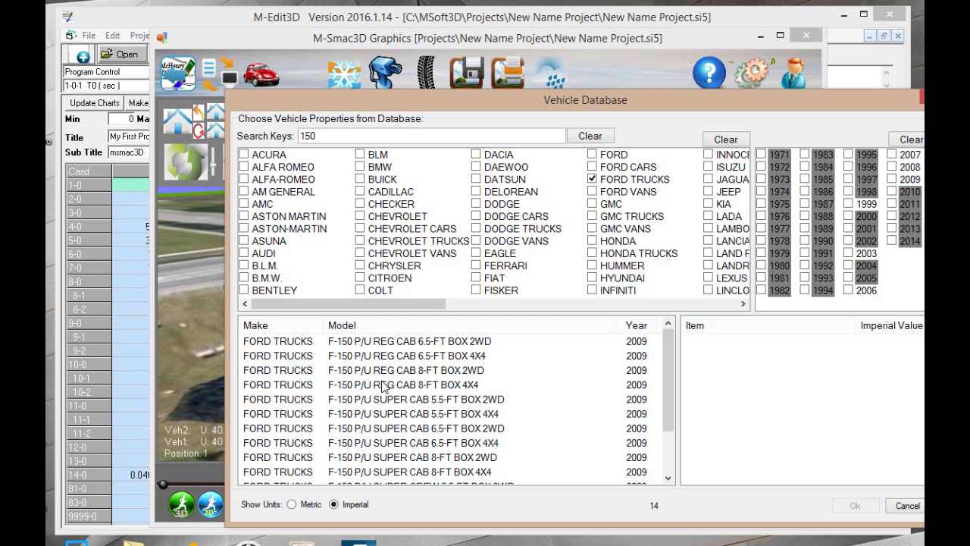
pyautogui.click(464, 445)
pyautogui.click(842, 506)
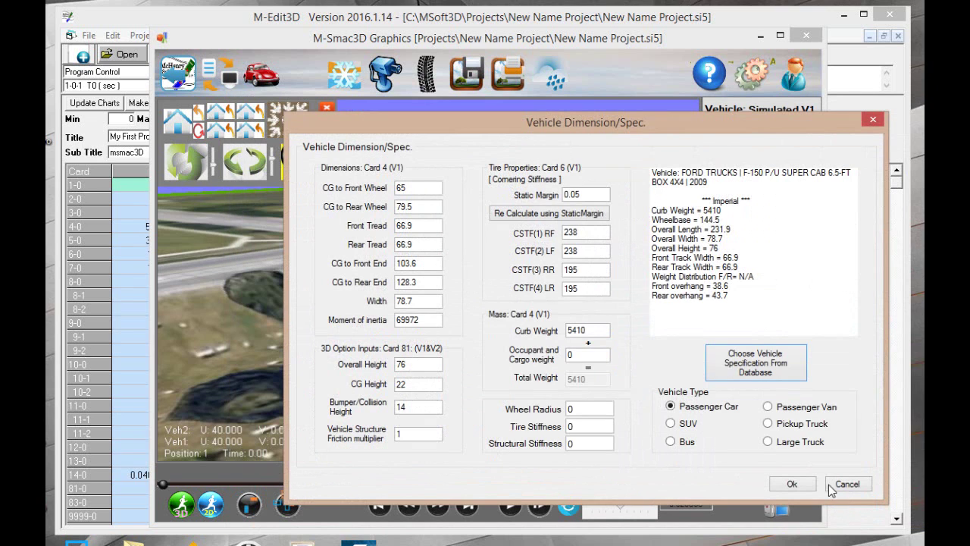
# - Set vehicle 1's occupant and cargo weight to 200 and its type to Pickup Truck
pyautogui.doubleClick(573, 356)
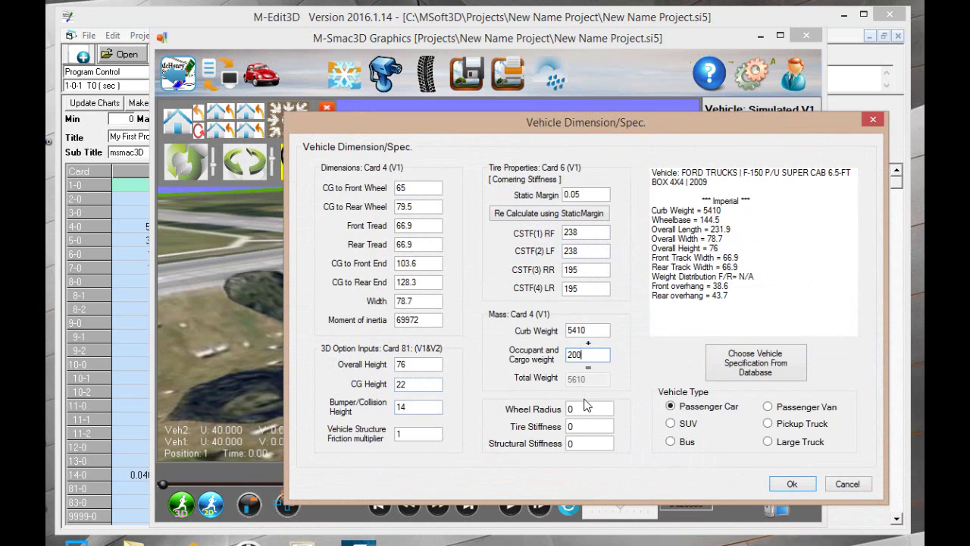
pyautogui.doubleClick(533, 415)
pyautogui.click(768, 423)
pyautogui.click(786, 484)
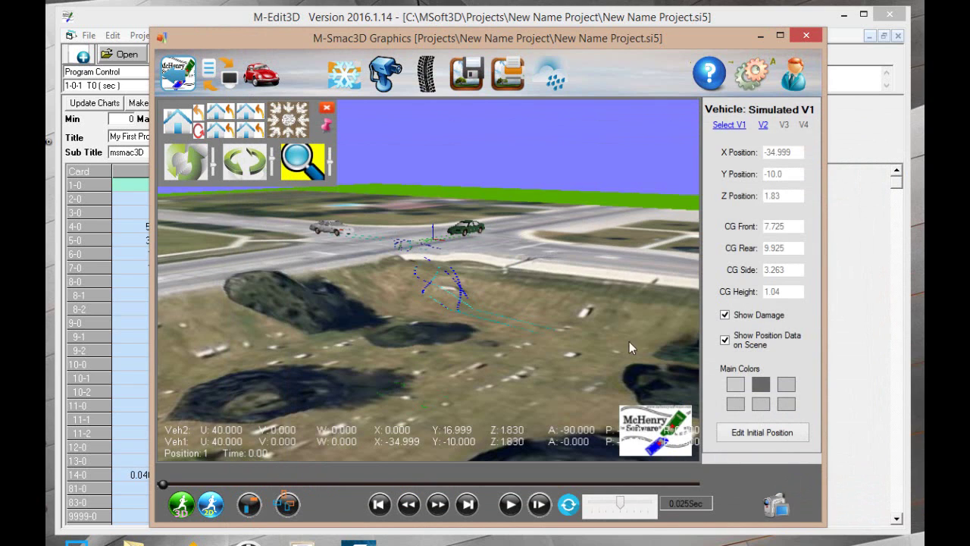
# - Pick Ford_F150.M3D as vehicle 1's 3D graphics model
pyautogui.click(262, 75)
pyautogui.moveTo(357, 101)
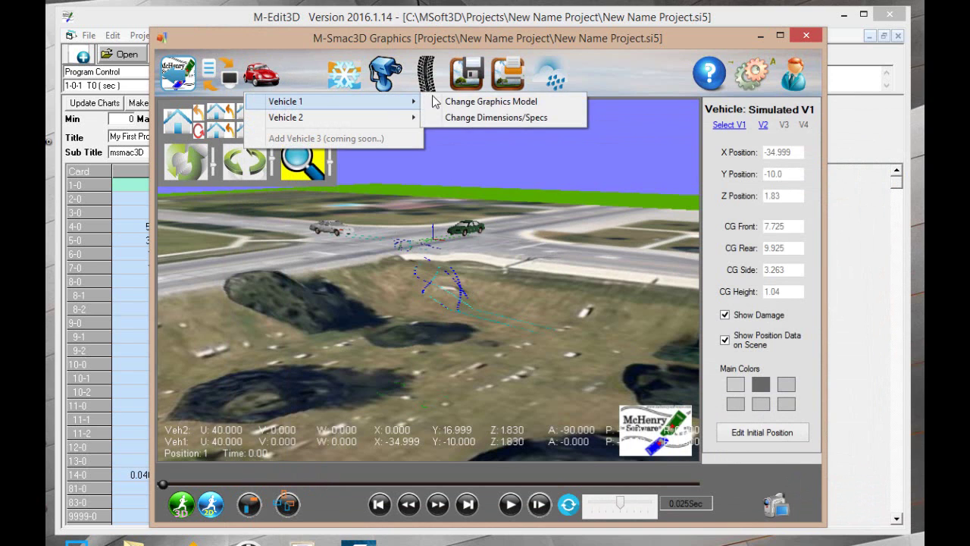
pyautogui.click(471, 101)
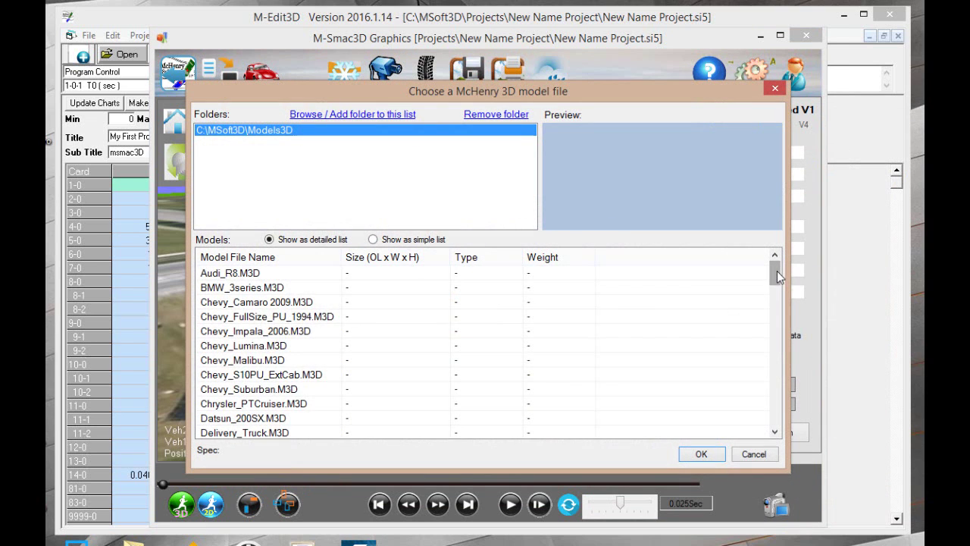
pyautogui.moveTo(777, 273); pyautogui.dragTo(780, 304)
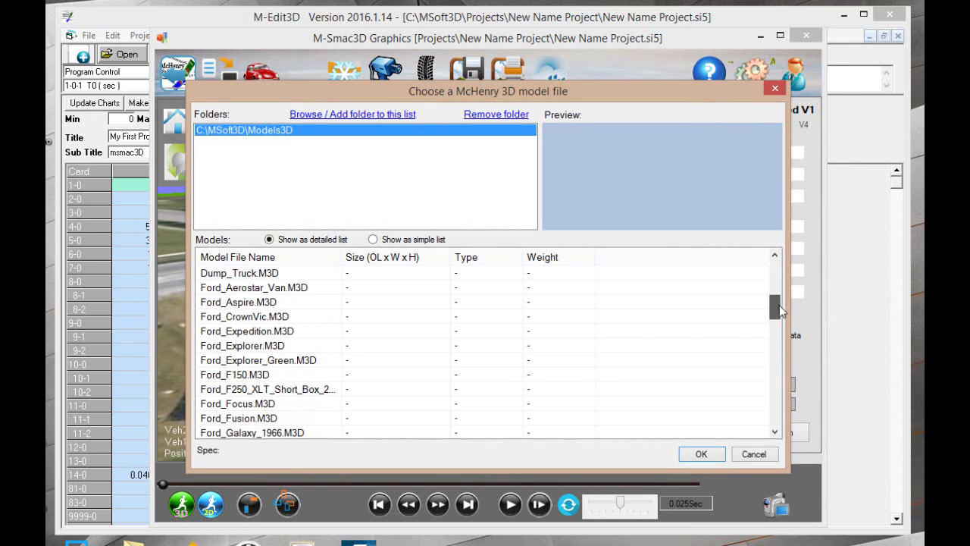
pyautogui.click(217, 375)
# - Confirm the Ford F150 model for vehicle 1 and bring up vehicle 2's dimensions and specs
pyautogui.click(699, 455)
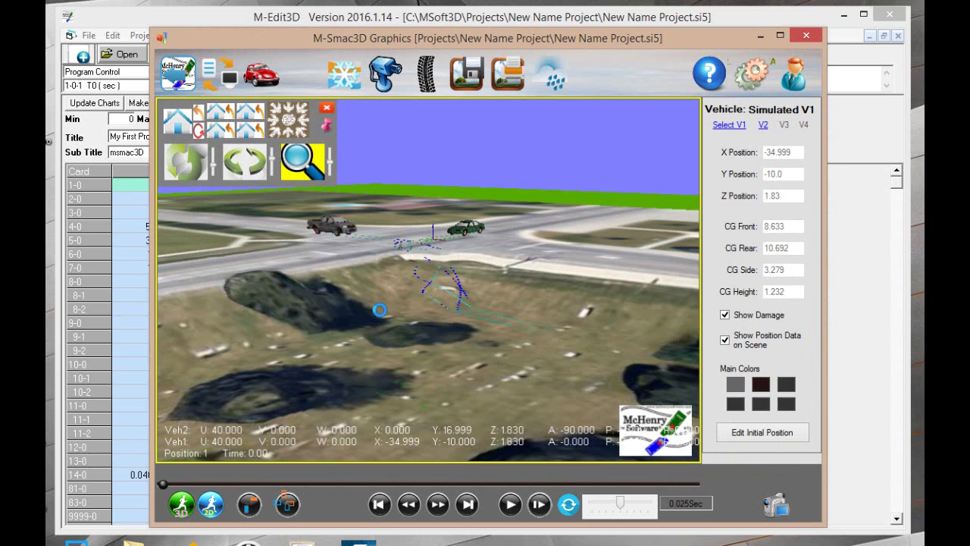
pyautogui.click(463, 232)
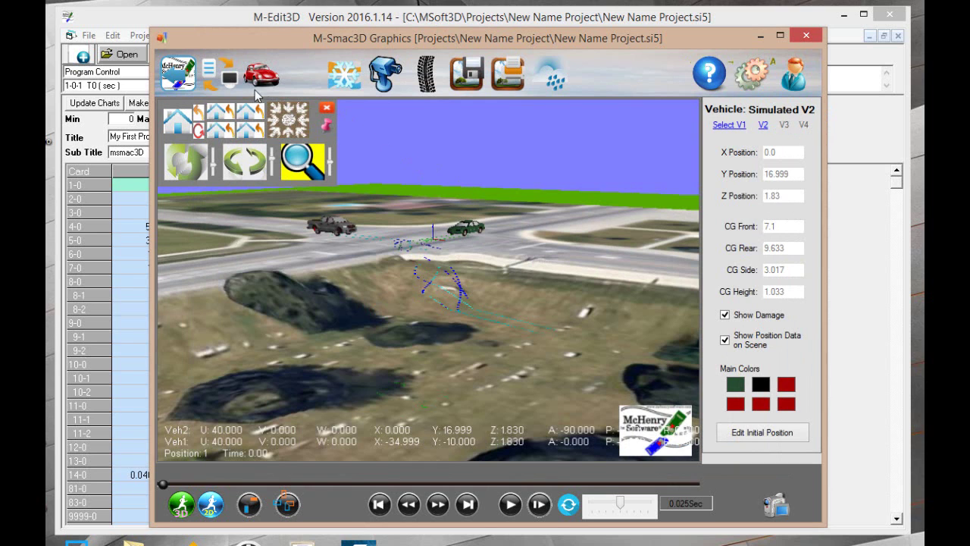
pyautogui.click(258, 80)
pyautogui.moveTo(287, 121)
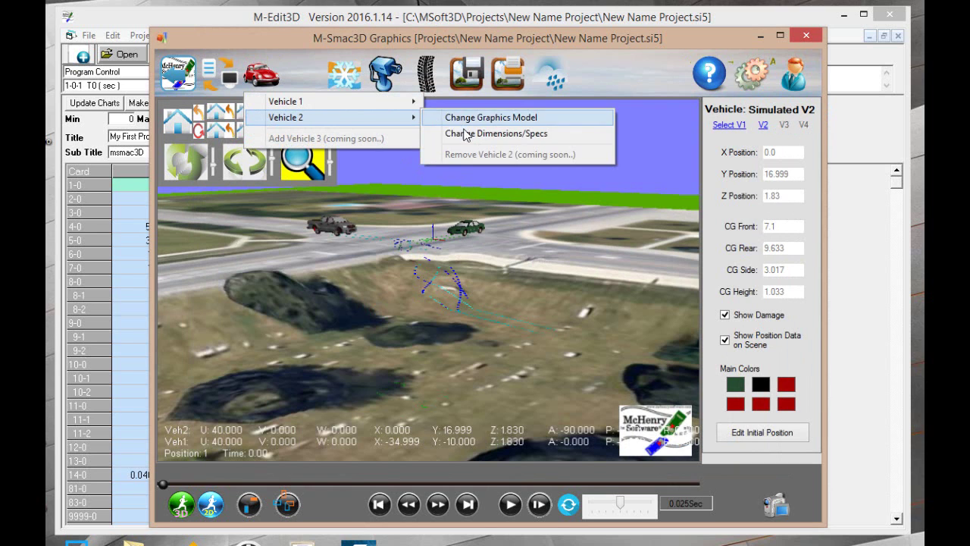
pyautogui.click(466, 133)
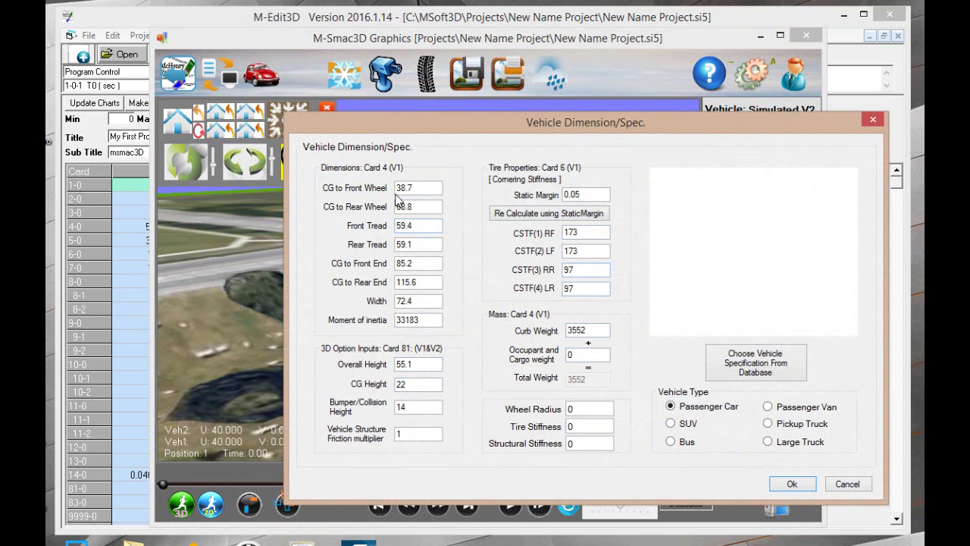
# - Load the 2000 Honda Civic 2DR Coupe DX specs from the database into vehicle 2
pyautogui.click(757, 372)
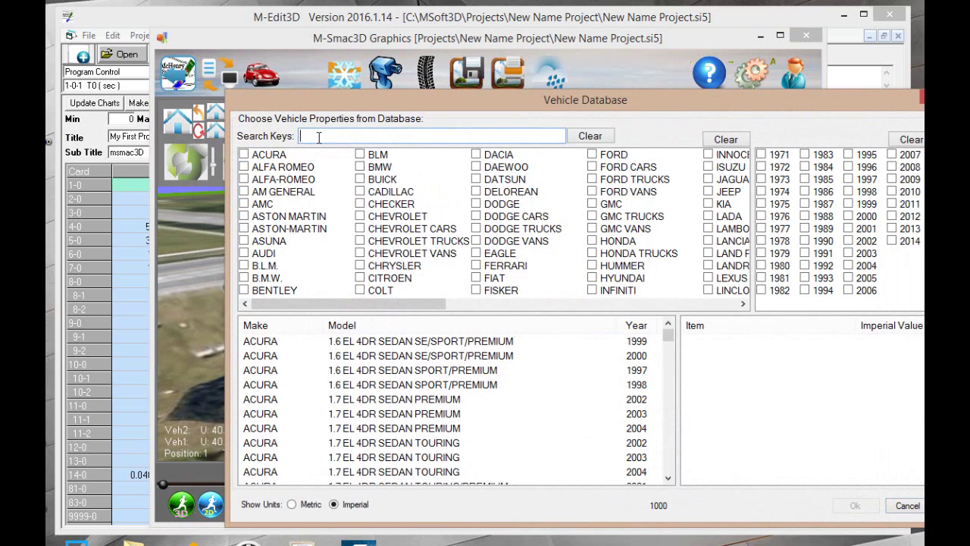
pyautogui.write('civic')
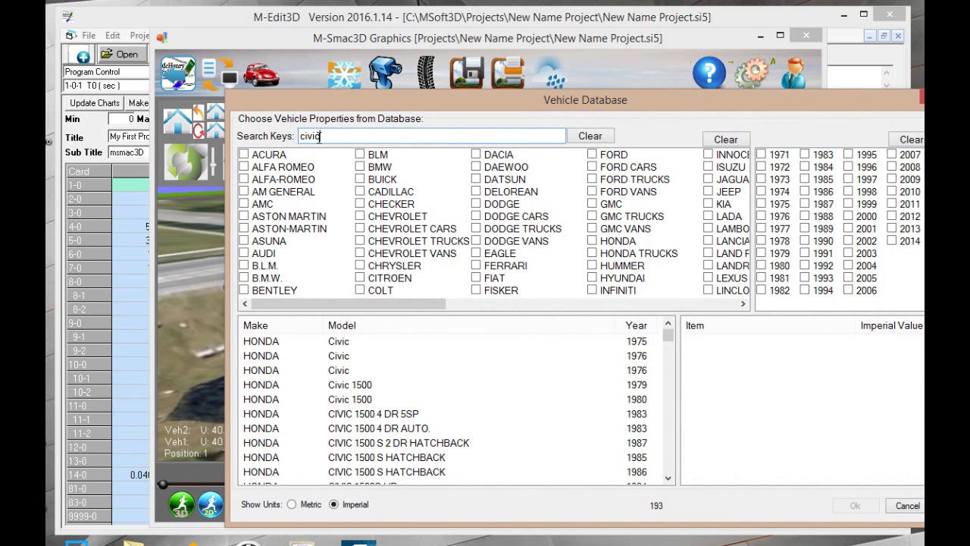
pyautogui.moveTo(669, 335)
pyautogui.mouseDown()
pyautogui.moveTo(668, 362)
pyautogui.moveTo(669, 340)
pyautogui.moveTo(668, 350)
pyautogui.mouseUp()
pyautogui.click(639, 343)
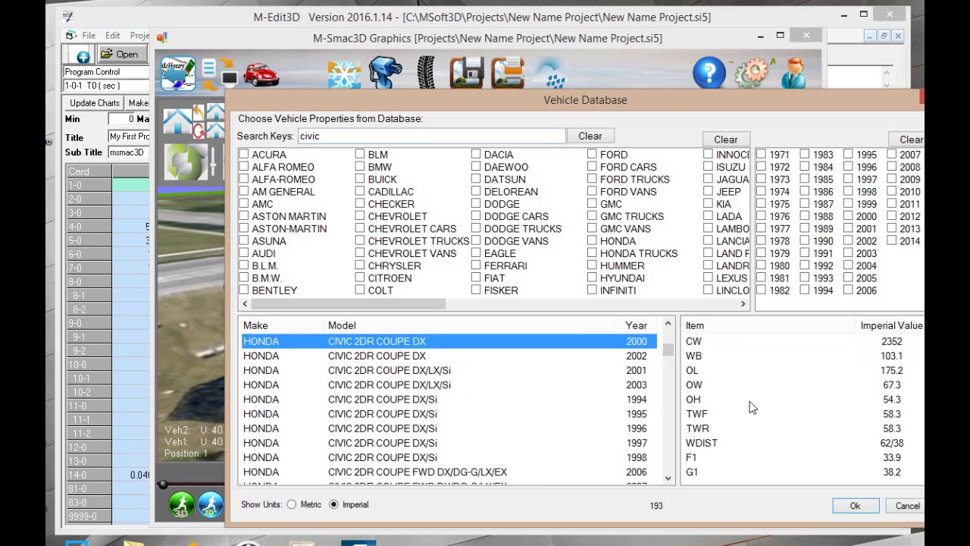
pyautogui.click(849, 503)
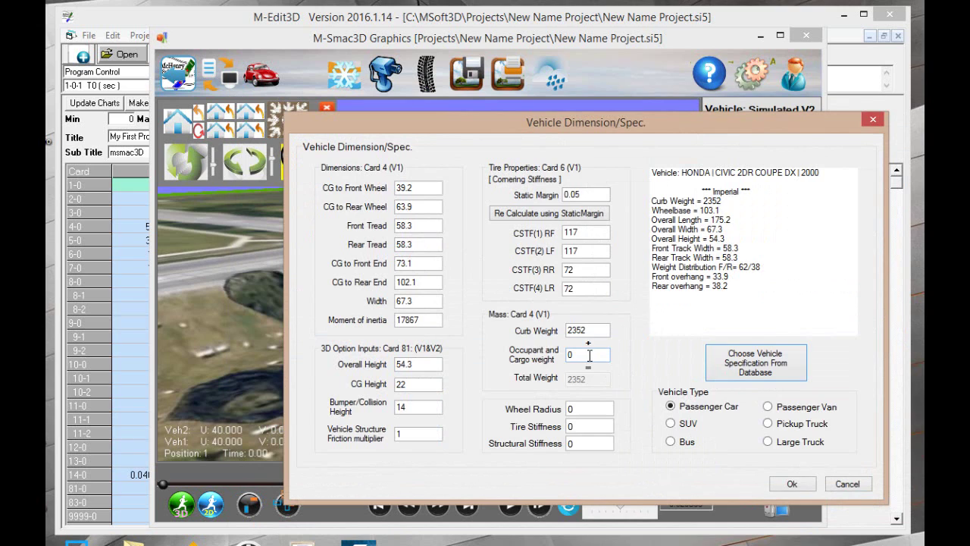
# - Set vehicle 2's occupant and cargo weight to 200 and save its specs
pyautogui.click(590, 355)
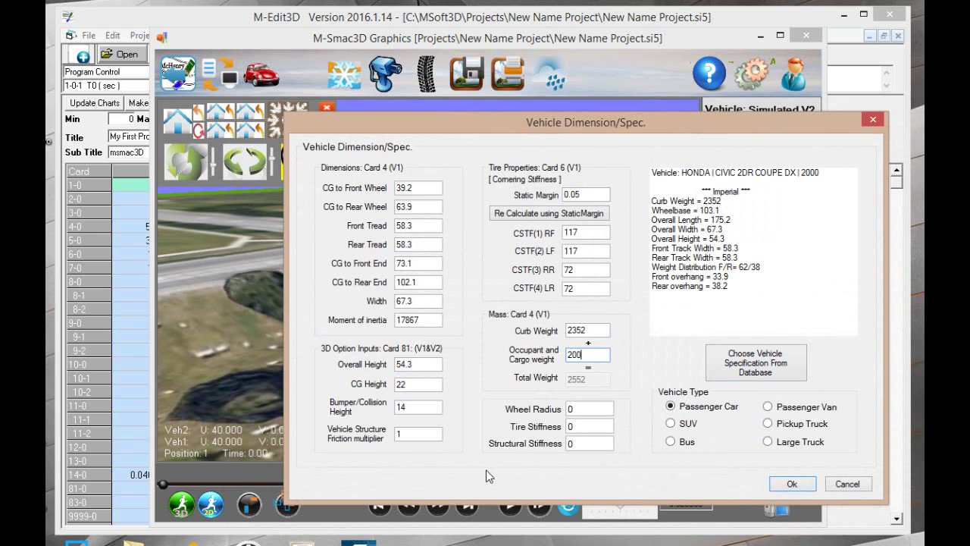
pyautogui.click(574, 410)
pyautogui.click(792, 484)
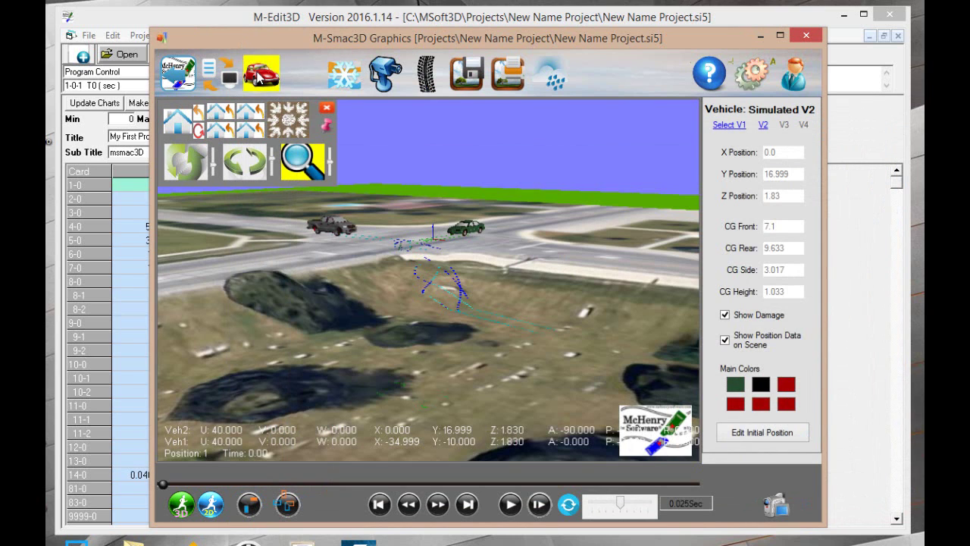
# - Assign Honda_Civic.M3D as vehicle 2's graphics model, giving CG front/rear 6.092 and 8.508
pyautogui.click(261, 76)
pyautogui.moveTo(304, 119)
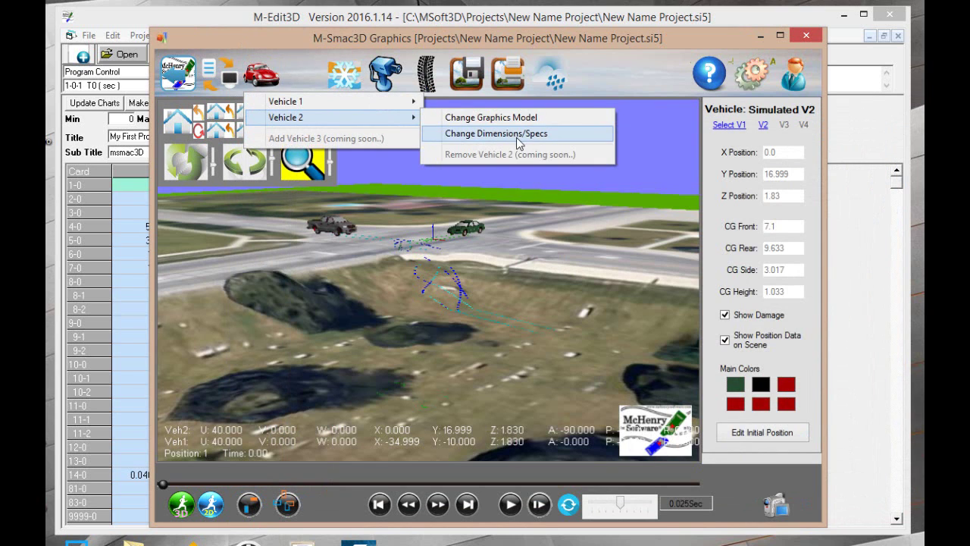
pyautogui.click(473, 120)
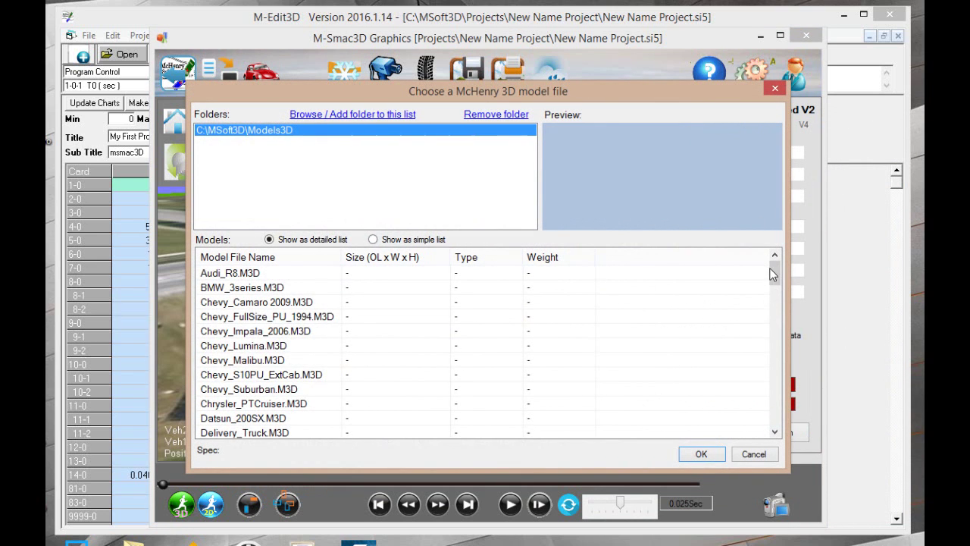
pyautogui.moveTo(772, 275); pyautogui.dragTo(793, 346)
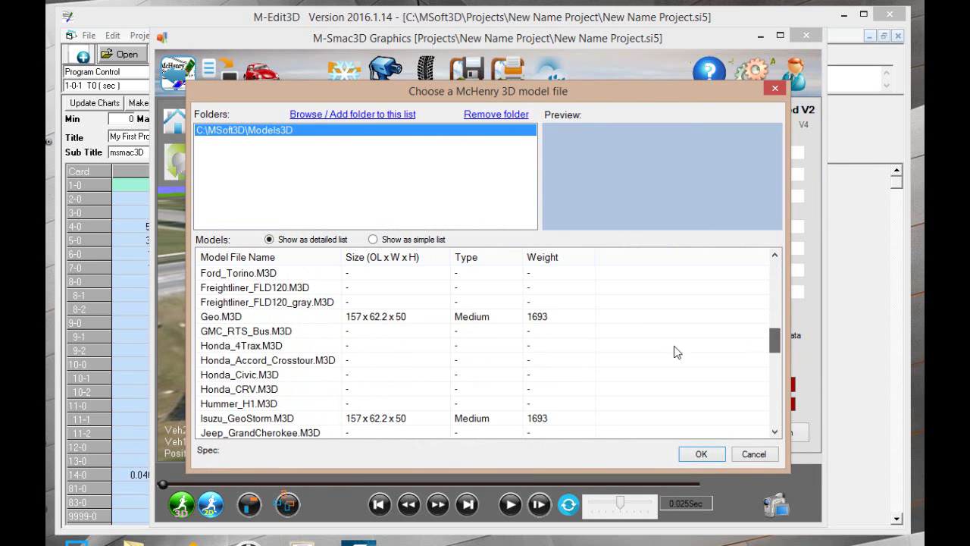
pyautogui.click(245, 374)
pyautogui.click(705, 453)
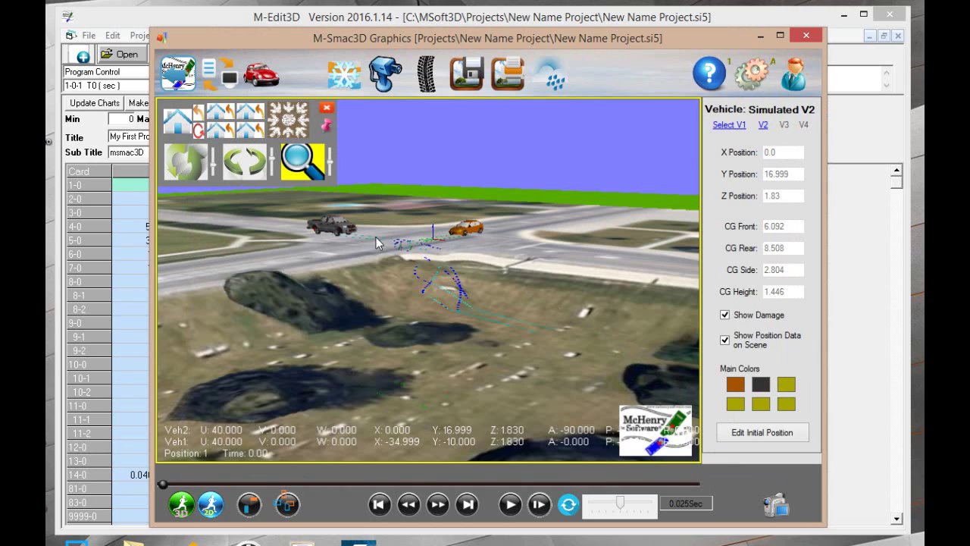
# - Set vehicle 1's skid marks to grey and its roll marks to light grey
pyautogui.click(335, 222)
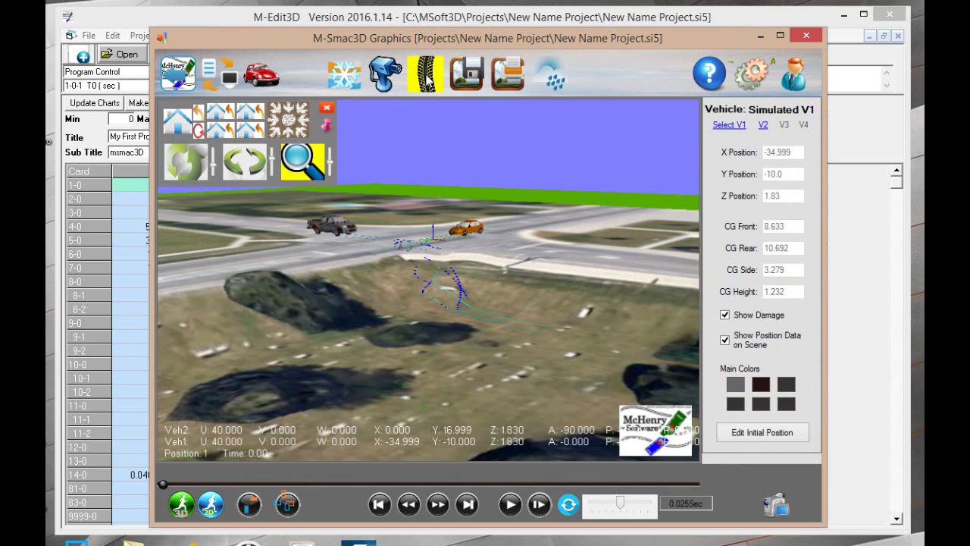
pyautogui.click(428, 75)
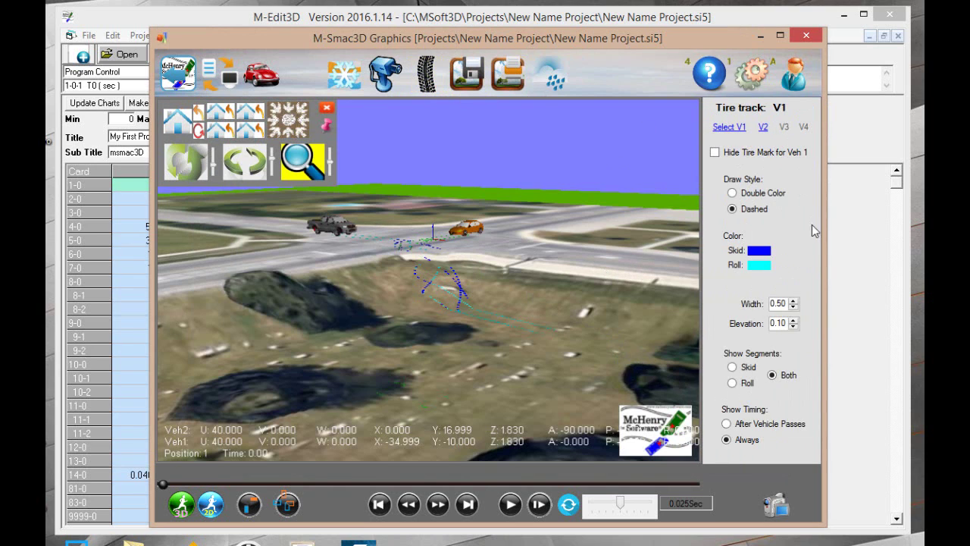
pyautogui.click(760, 251)
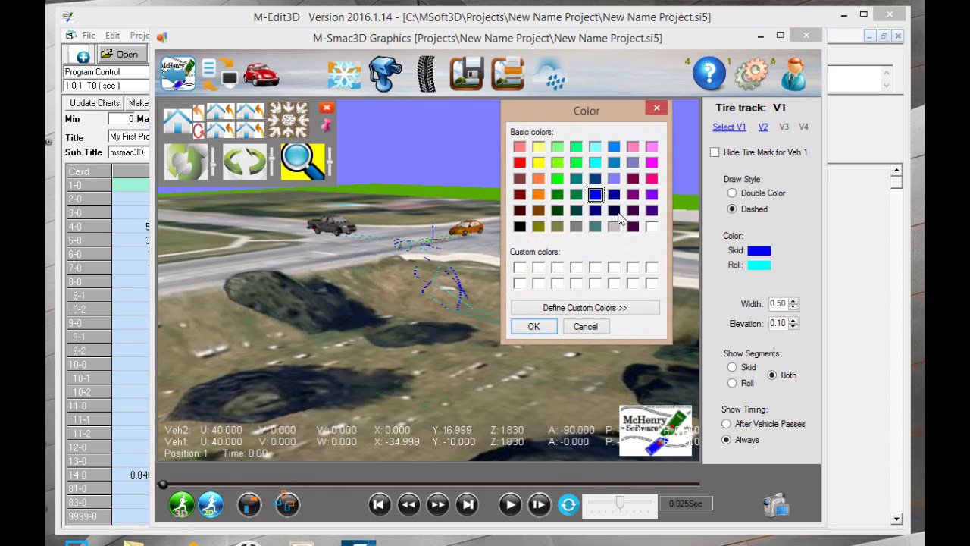
pyautogui.click(576, 226)
pyautogui.click(534, 326)
pyautogui.click(760, 265)
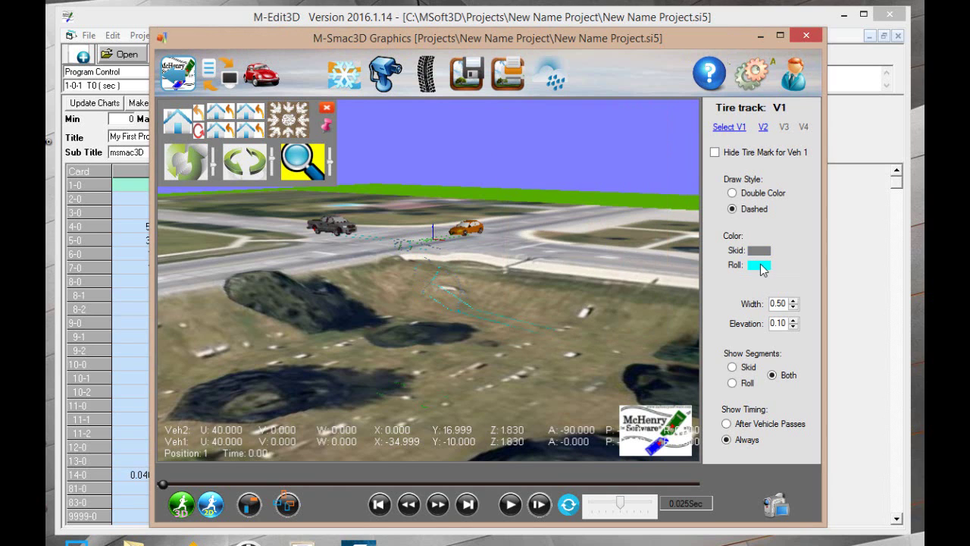
pyautogui.click(617, 225)
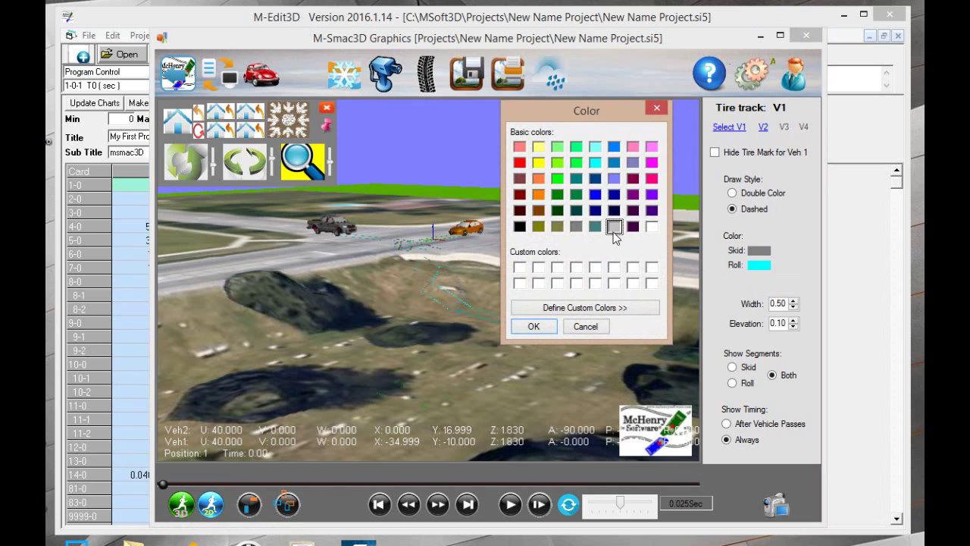
pyautogui.click(532, 328)
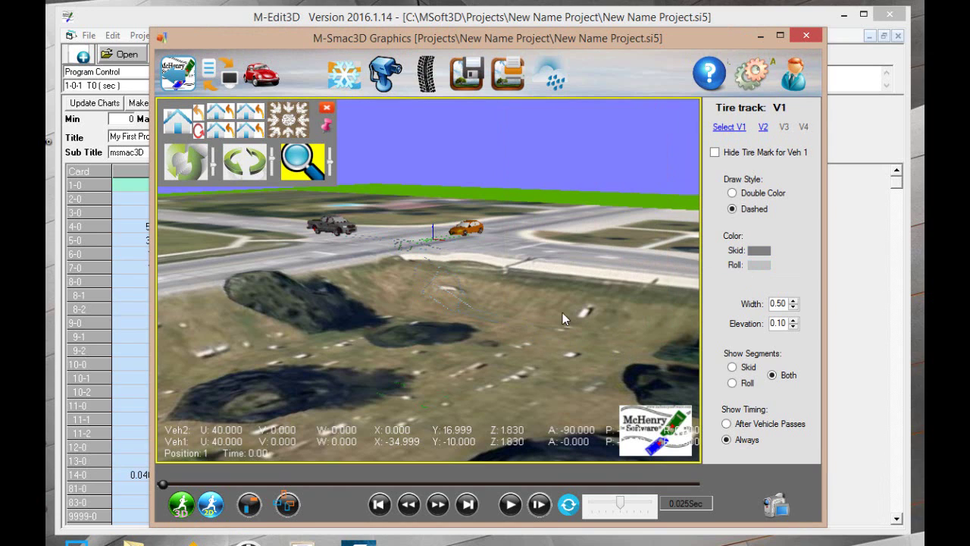
pyautogui.click(469, 232)
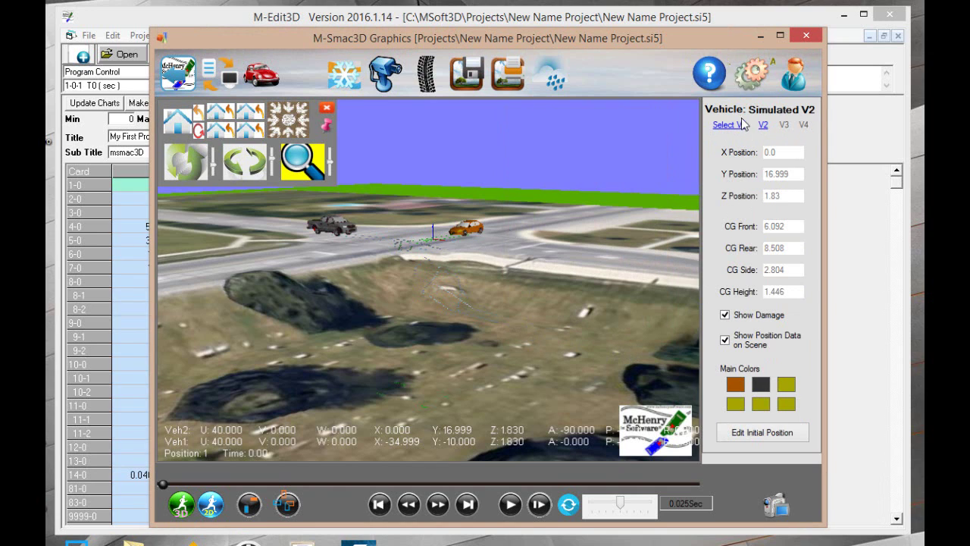
# - Set vehicle 2's skid marks to orange and its roll marks to yellow
pyautogui.click(425, 76)
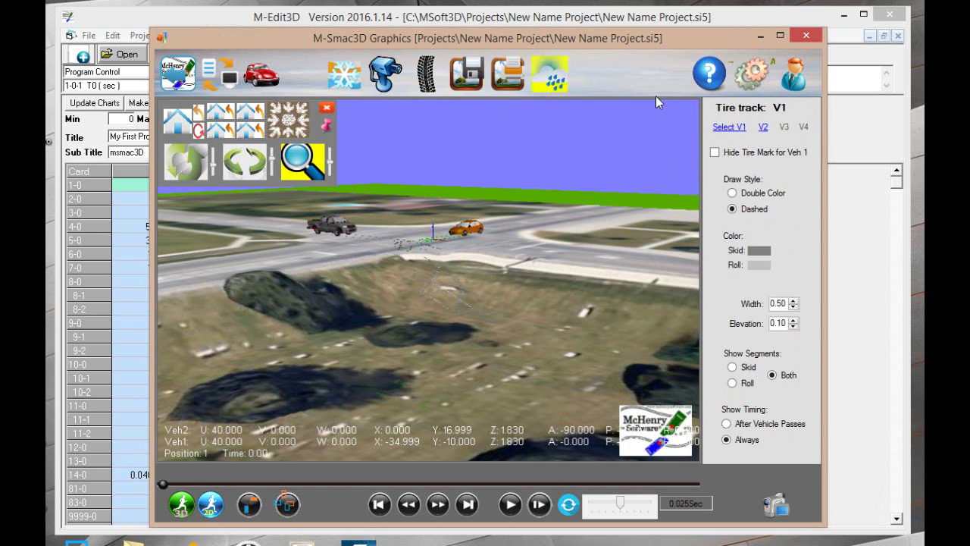
pyautogui.click(763, 128)
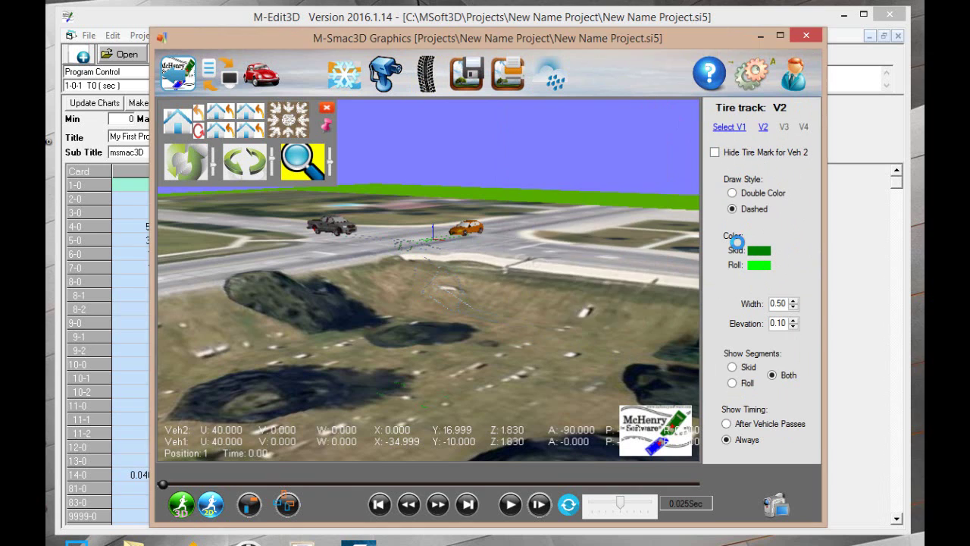
pyautogui.click(757, 251)
pyautogui.click(540, 195)
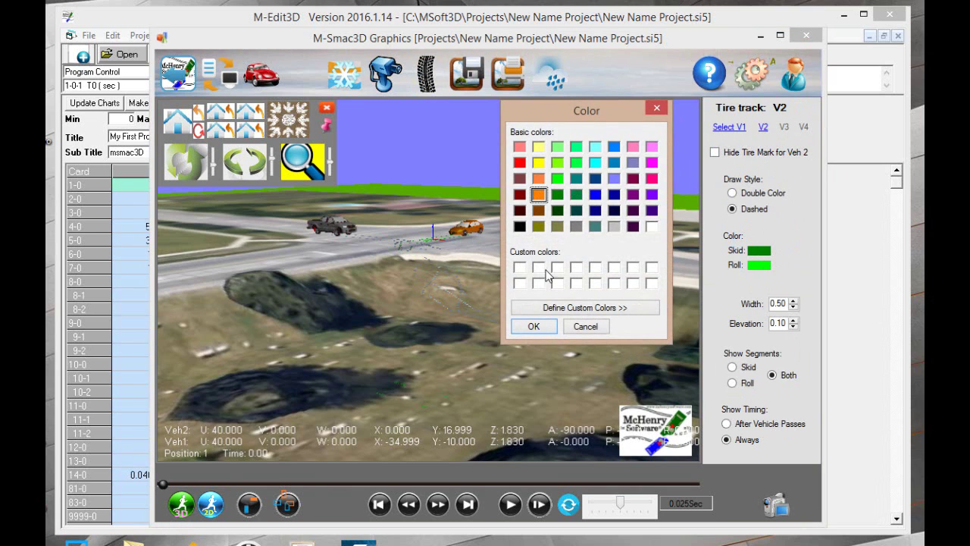
pyautogui.click(549, 329)
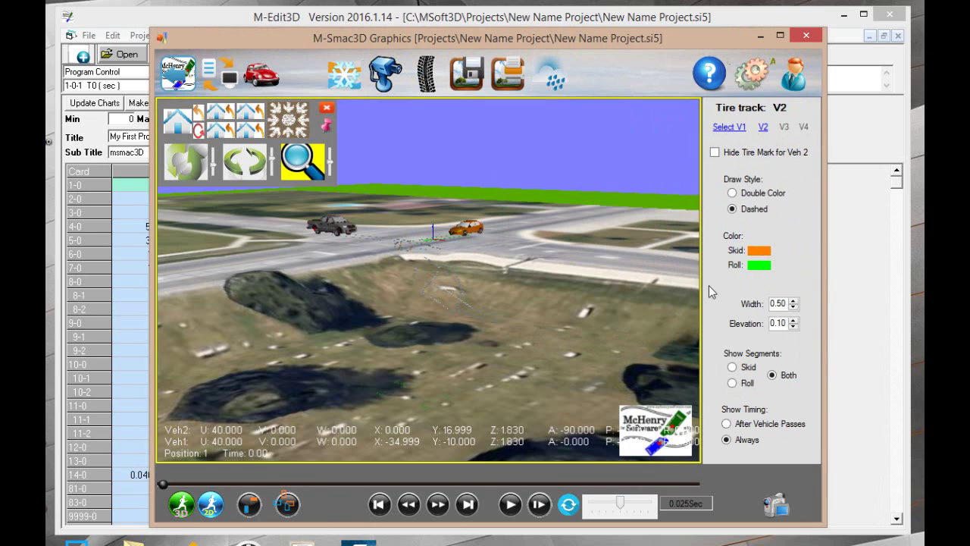
pyautogui.click(758, 264)
pyautogui.click(539, 163)
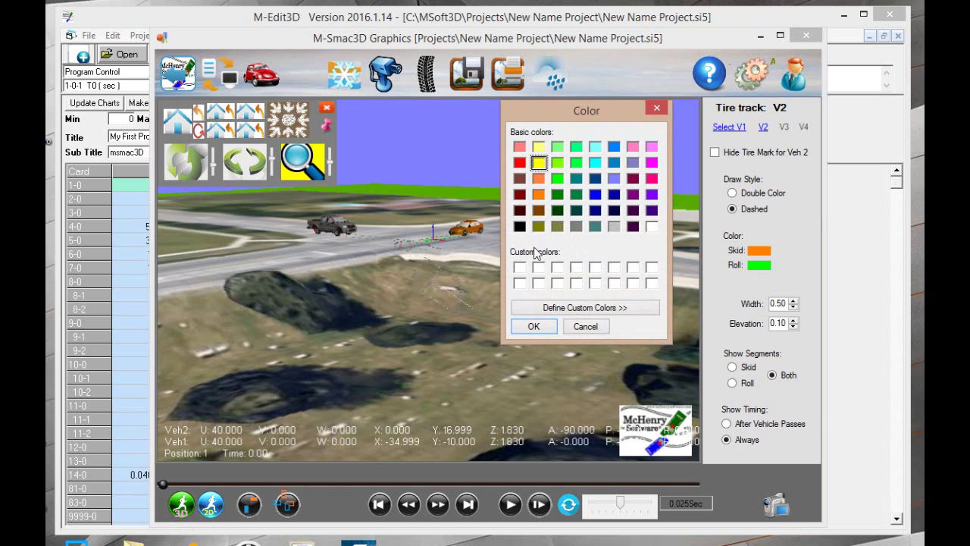
pyautogui.click(534, 326)
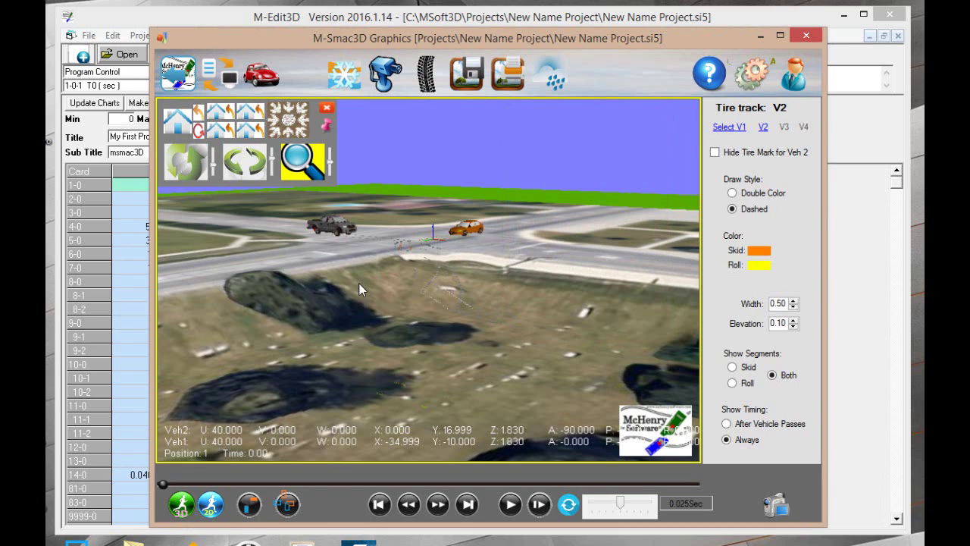
# - Recalculate the simulation with the new vehicles and play the crash to 6.93 s, rotating the view
pyautogui.click(176, 510)
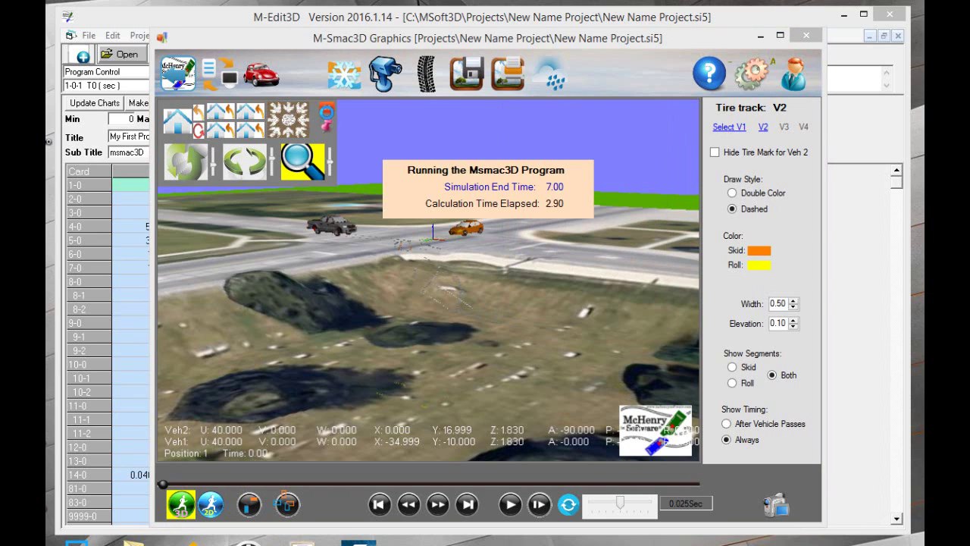
pyautogui.click(327, 109)
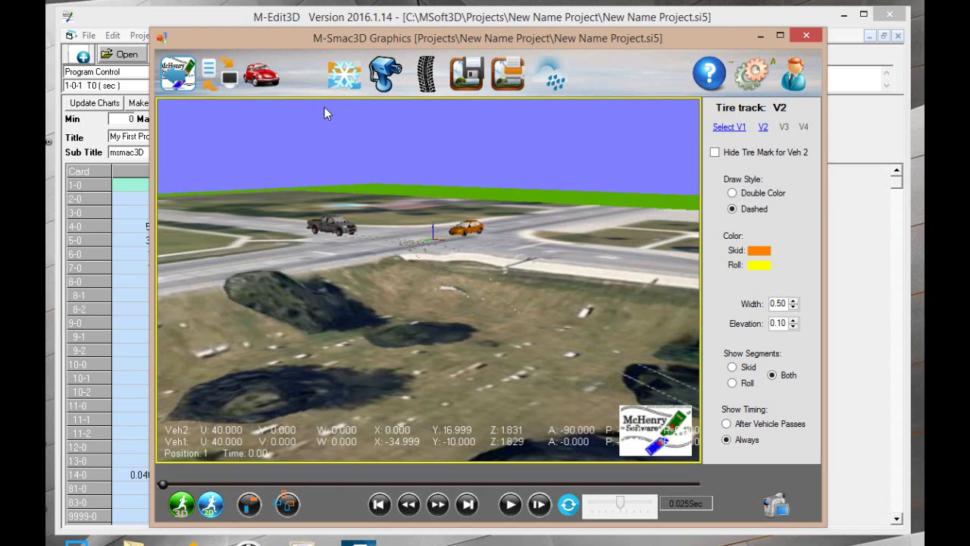
pyautogui.click(539, 504)
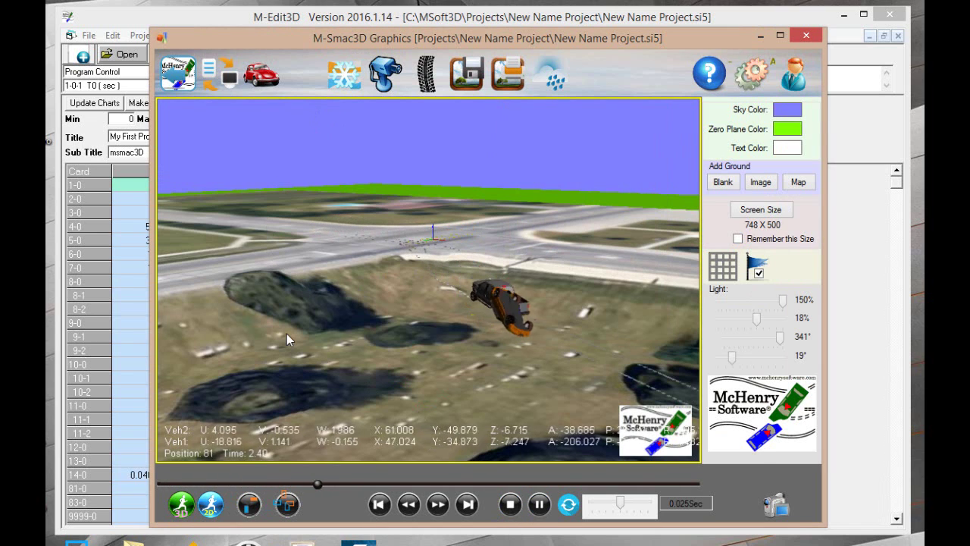
pyautogui.moveTo(465, 220); pyautogui.dragTo(304, 227)
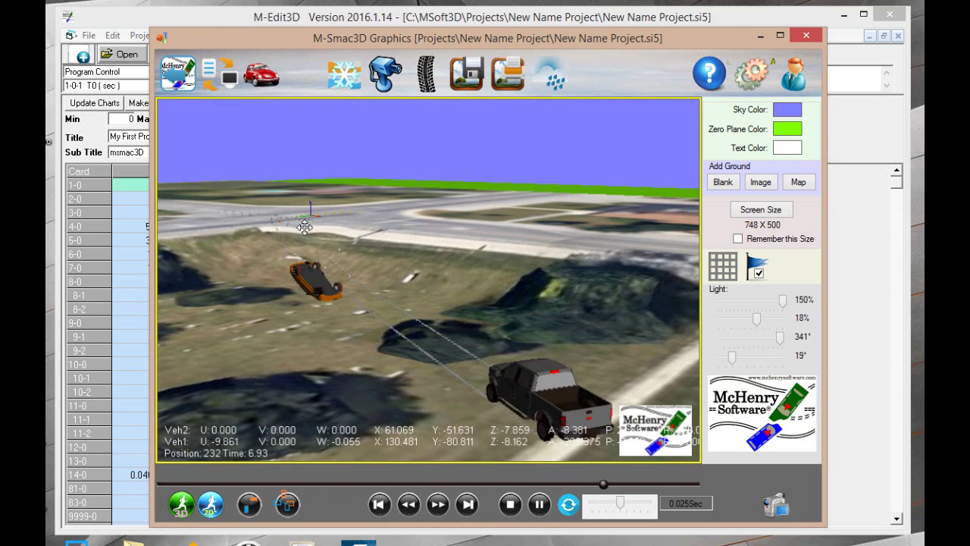